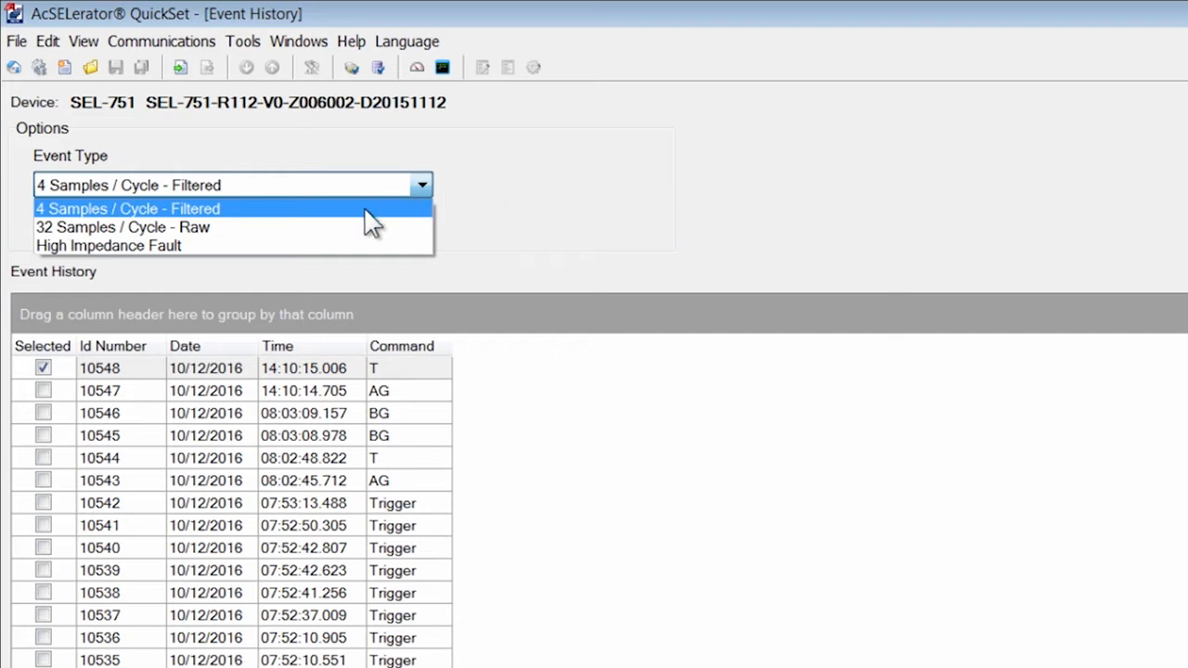
- Retrieve event 10548 as a 4 Samples/Cycle - Filtered report and save it with default naming
left_click(368, 210)
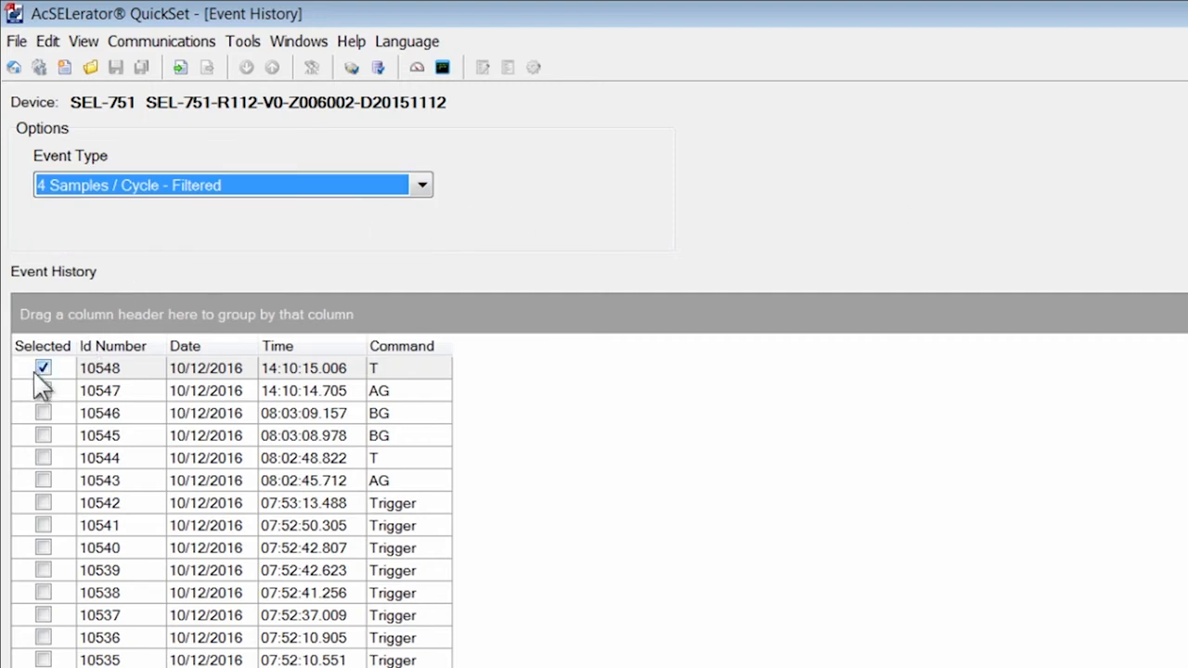
left_click(183, 187)
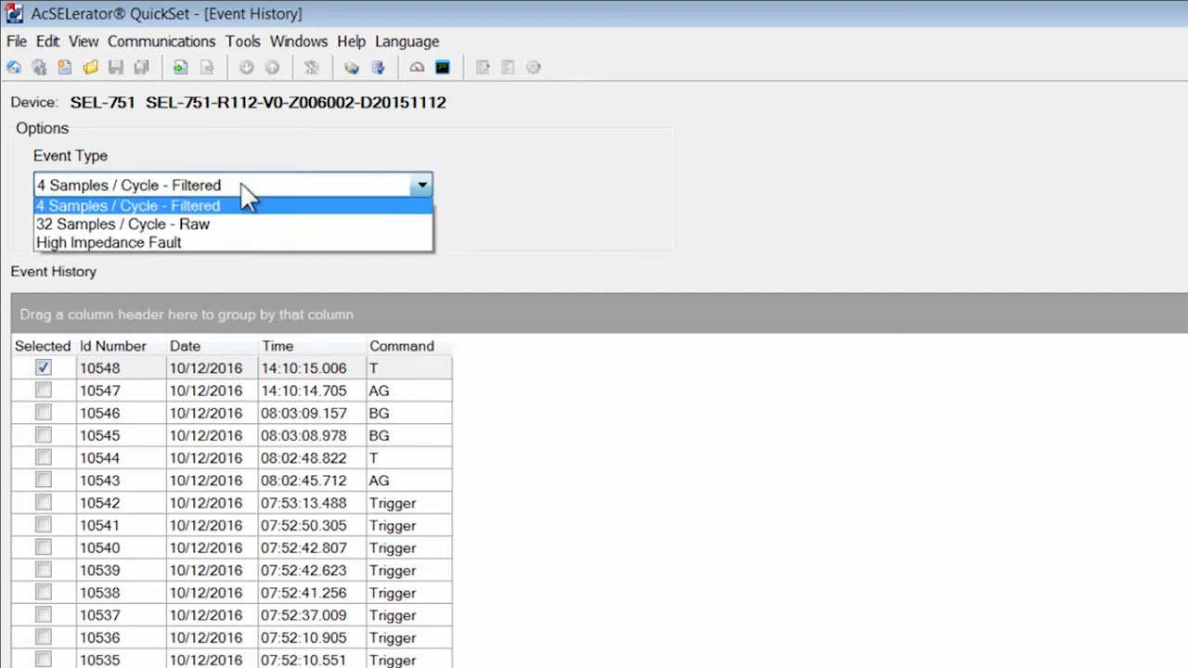
left_click(239, 188)
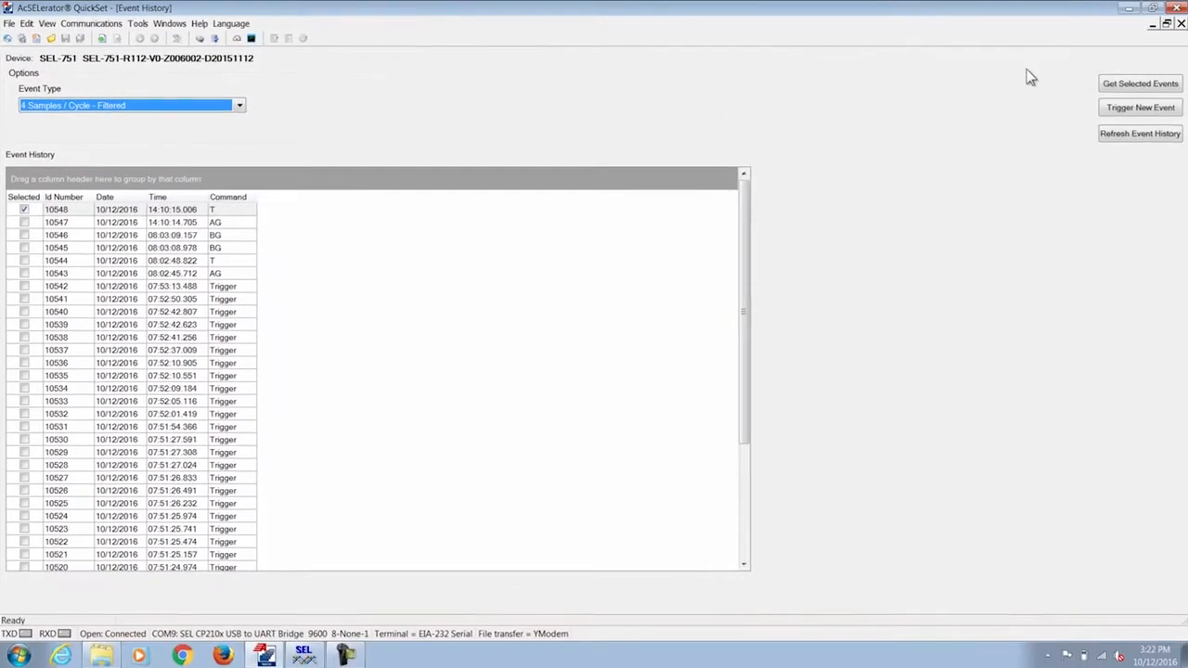
left_click(1142, 84)
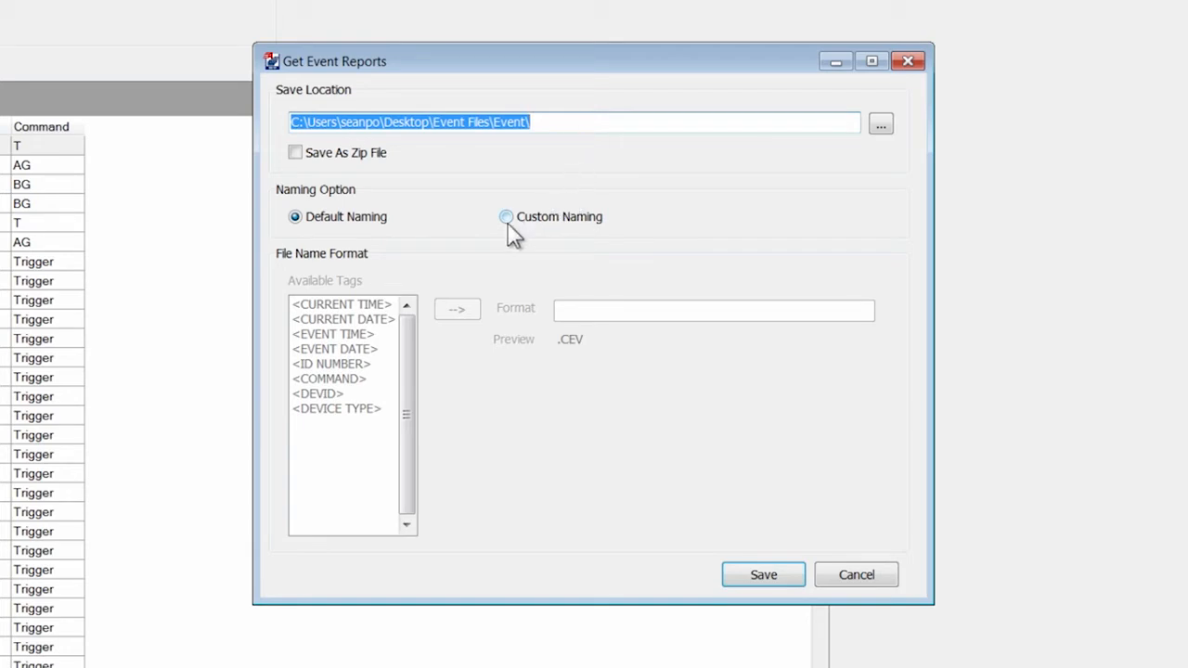
left_click(763, 575)
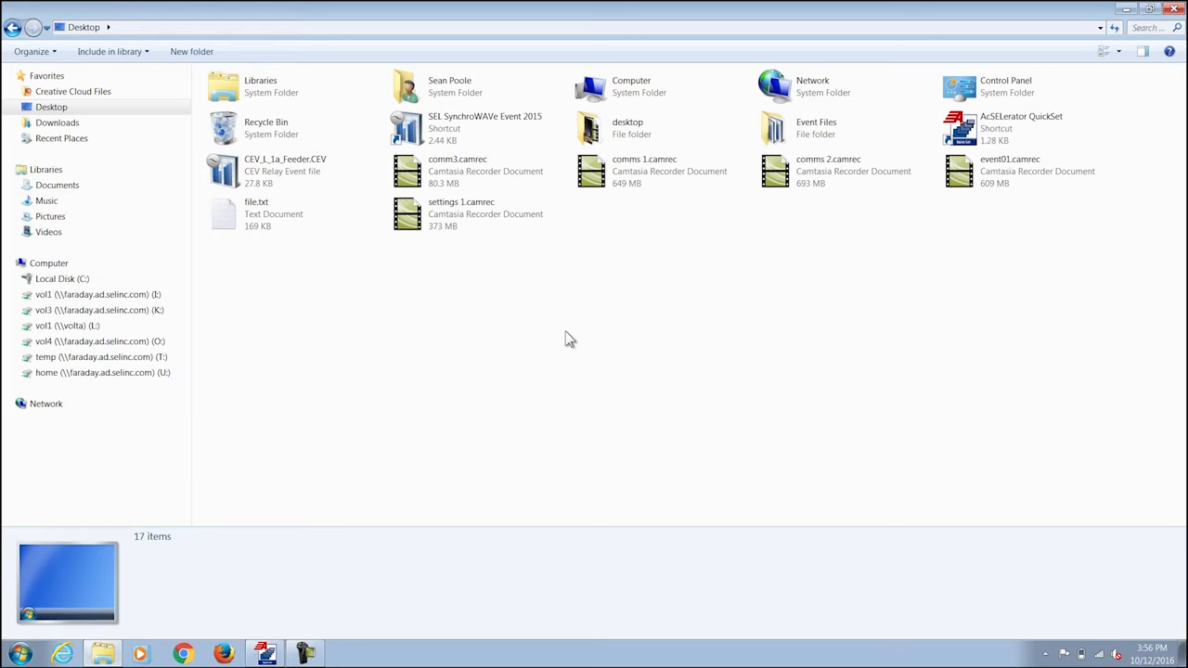
- Open CEV_L_1a_Feeder.CEV from the Desktop in SynchroWAVe Event 2015
double_click(266, 169)
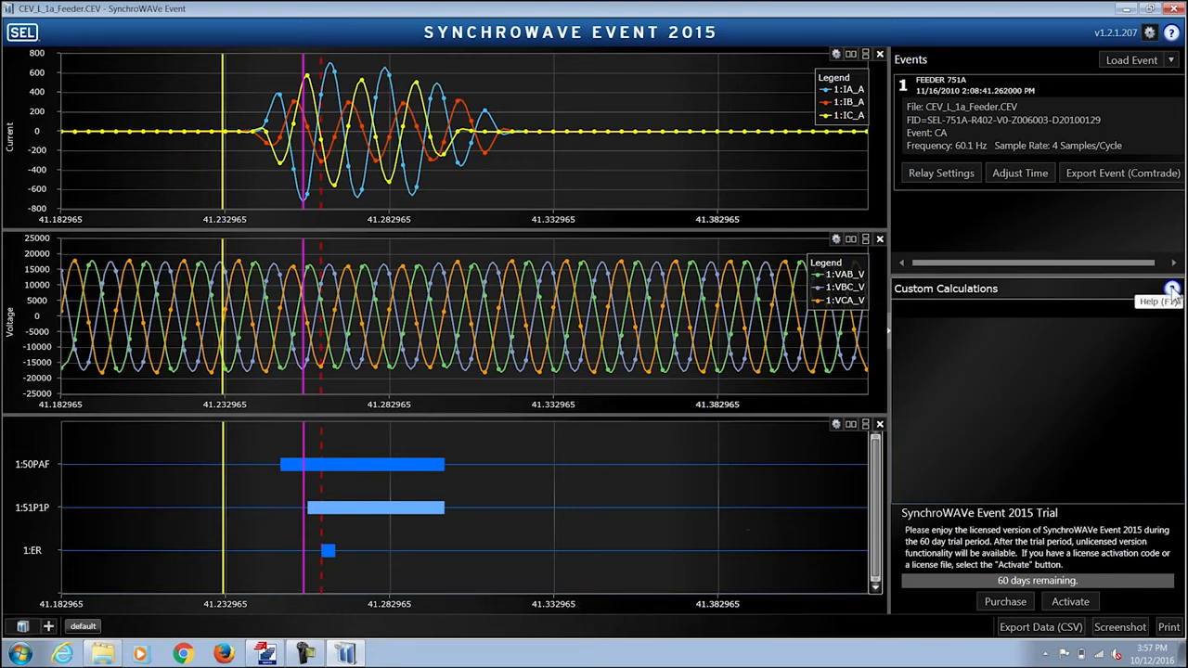
left_click(836, 55)
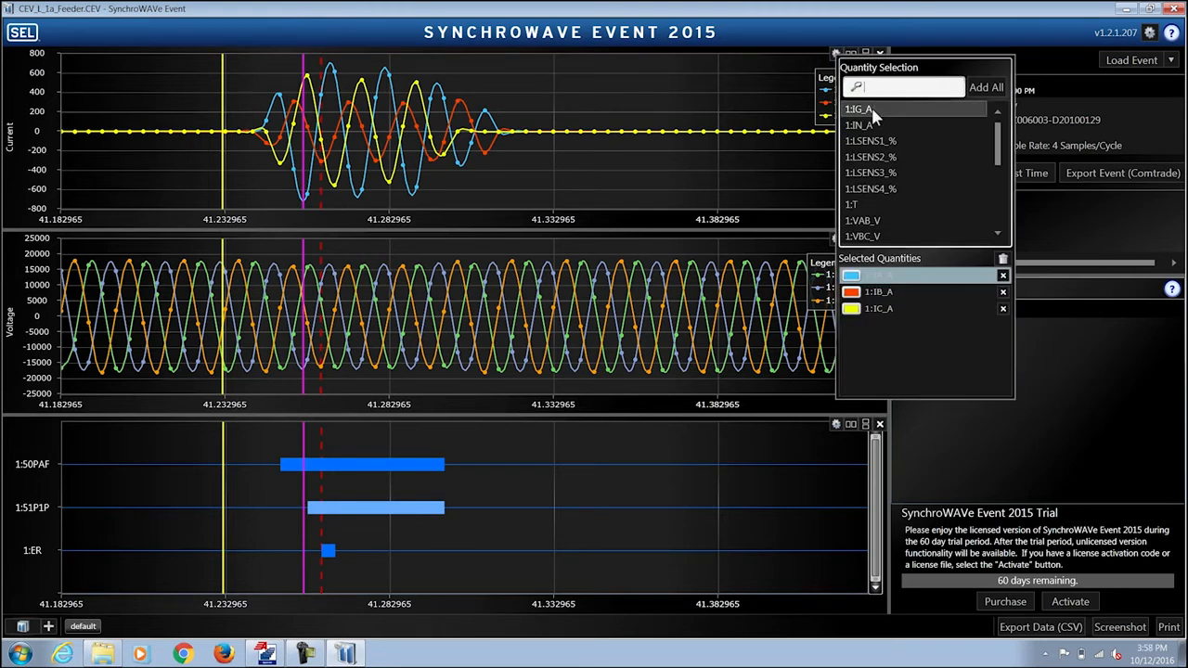
left_click(949, 86)
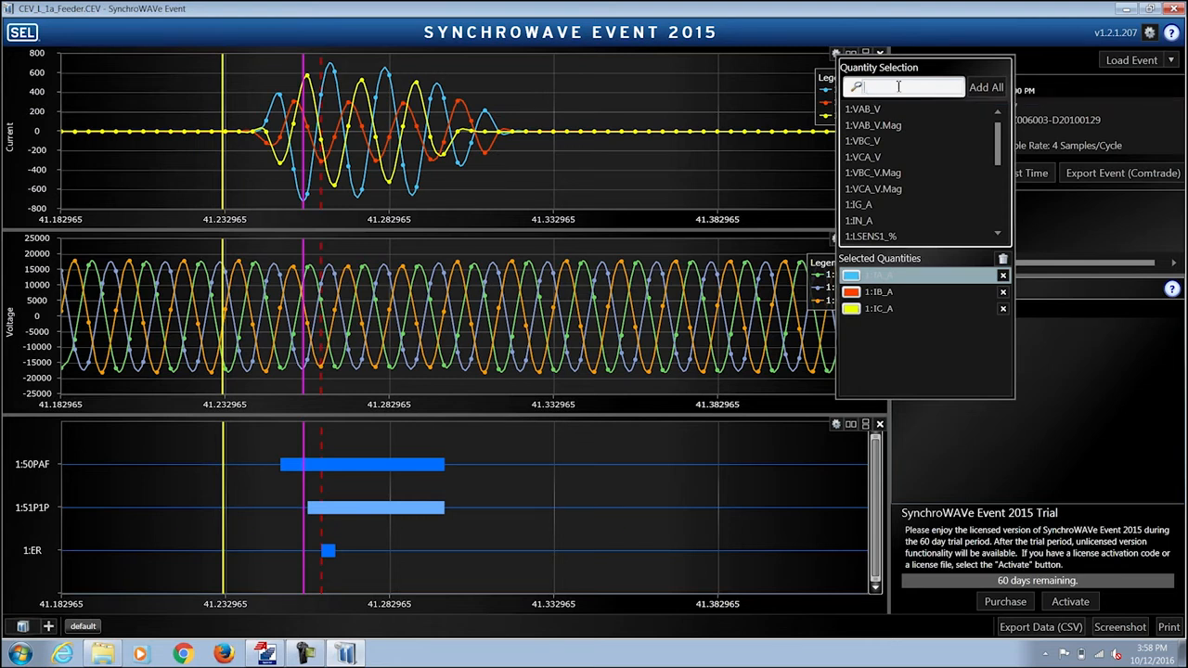
type("vab")
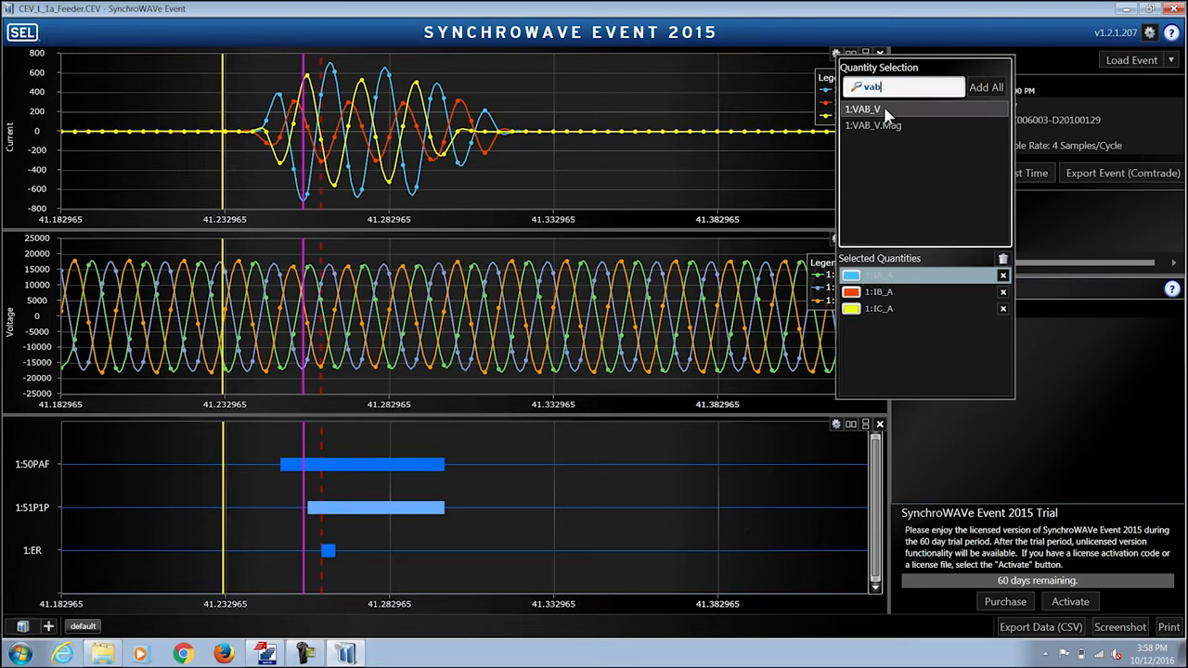
left_click(884, 111)
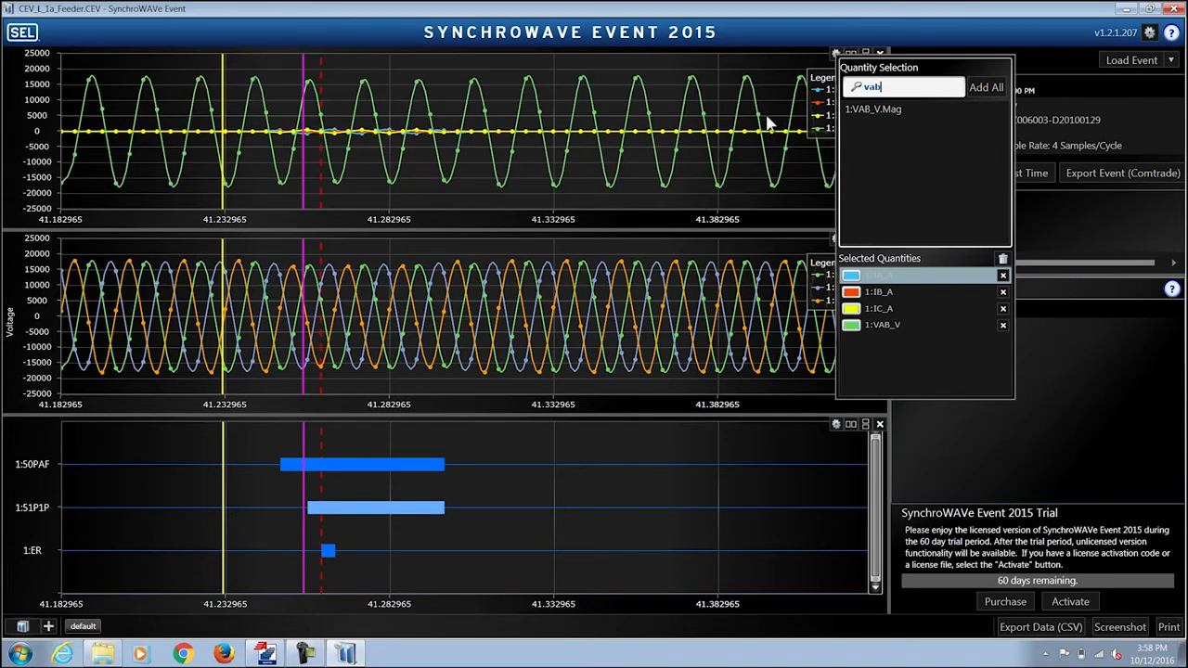
left_click(665, 112)
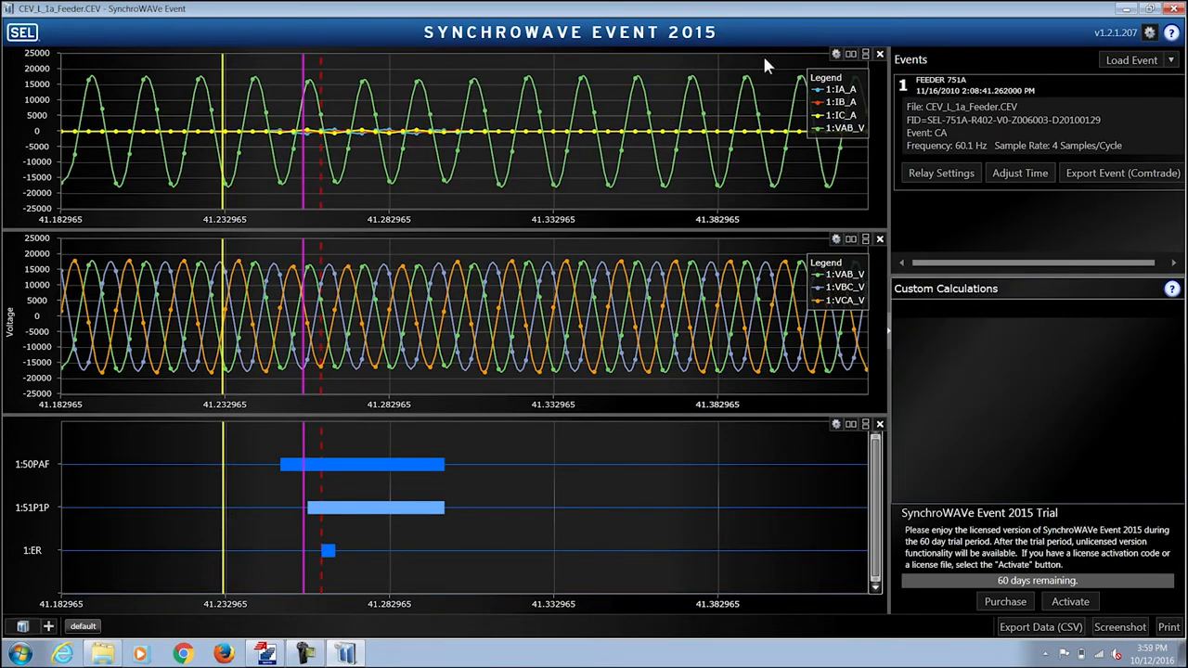
left_click(835, 54)
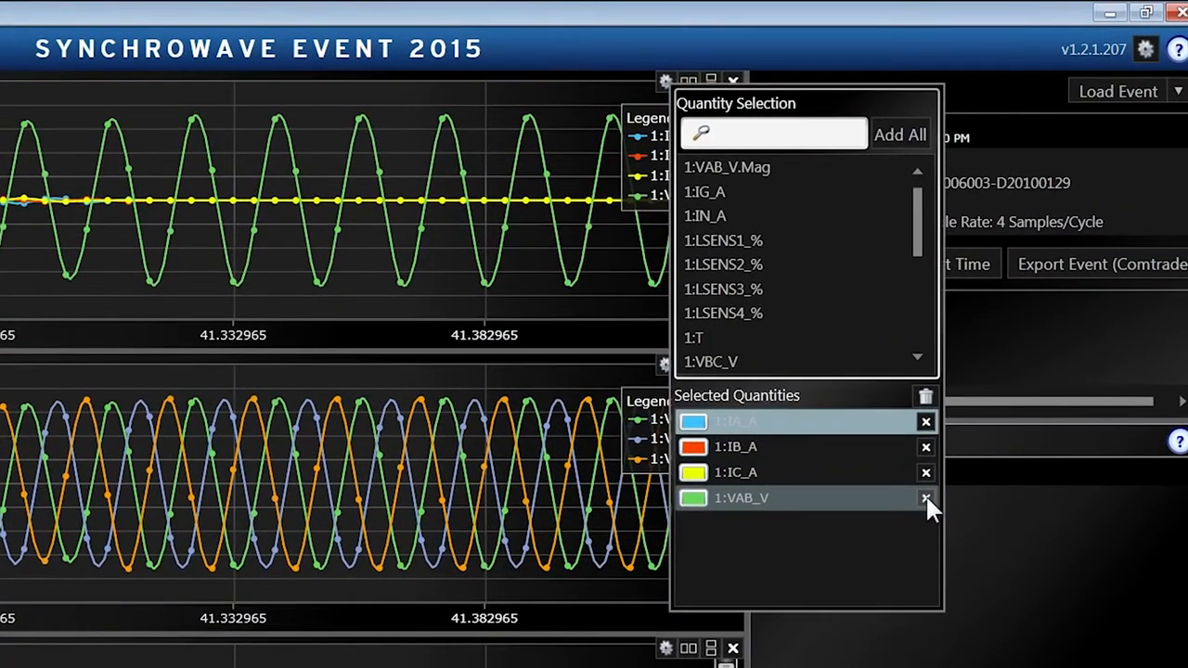
left_click(925, 499)
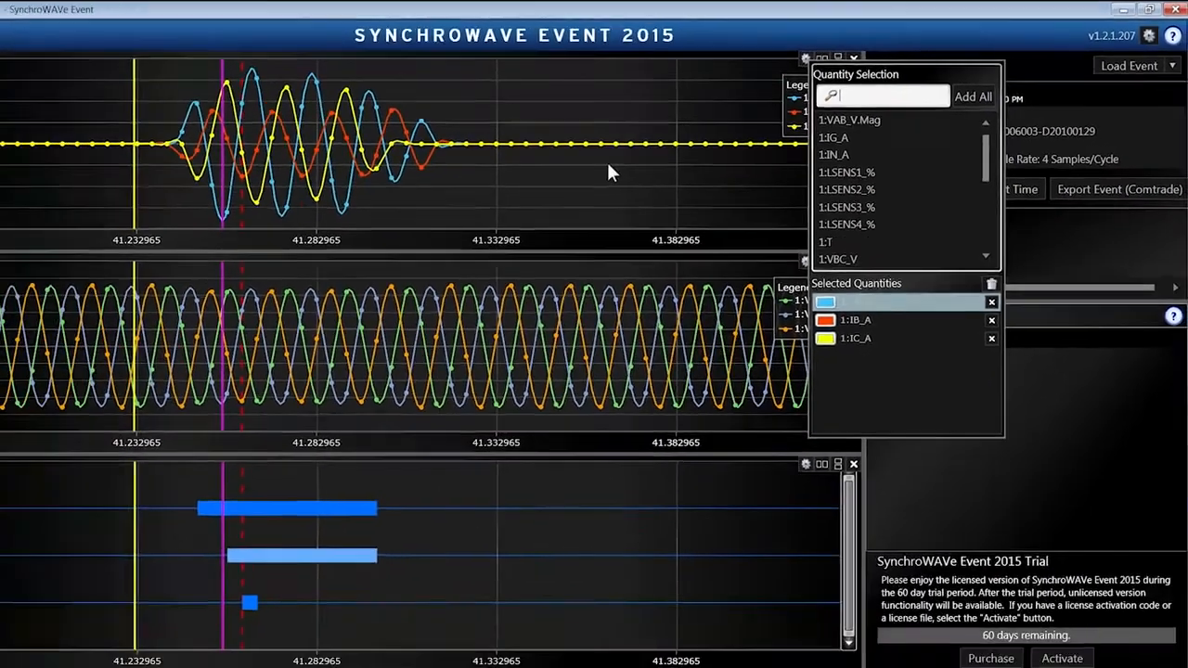
left_click(608, 165)
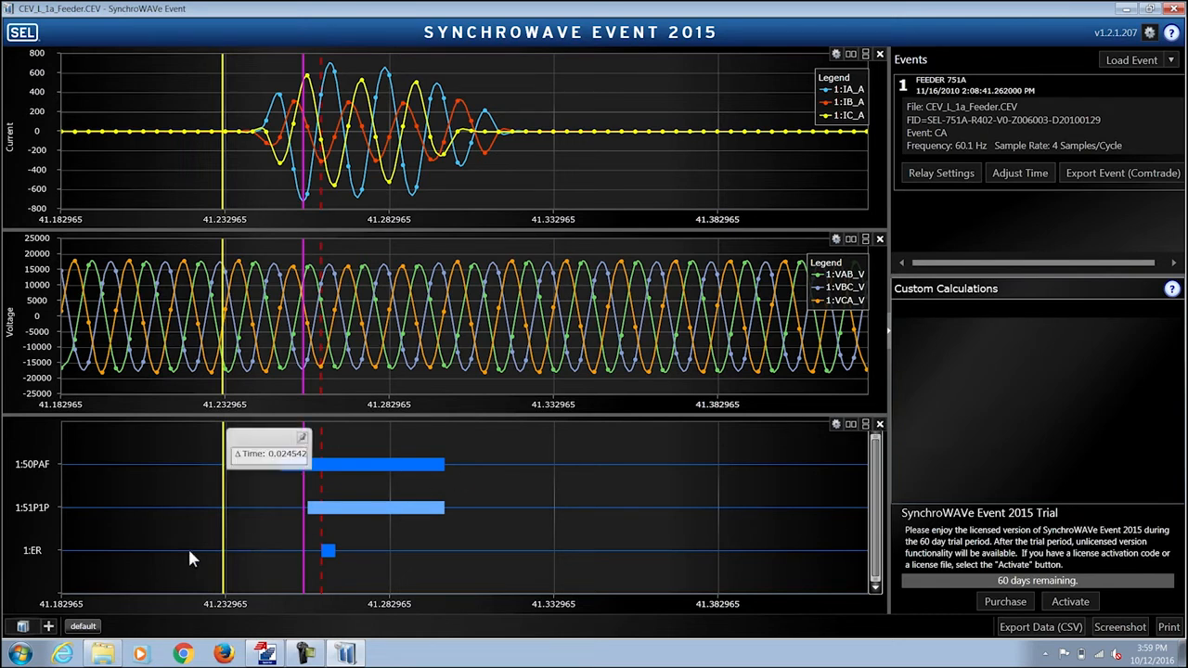
- Create a blank view named 'Custom' holding an analog chart, split into a second pane
left_click(48, 627)
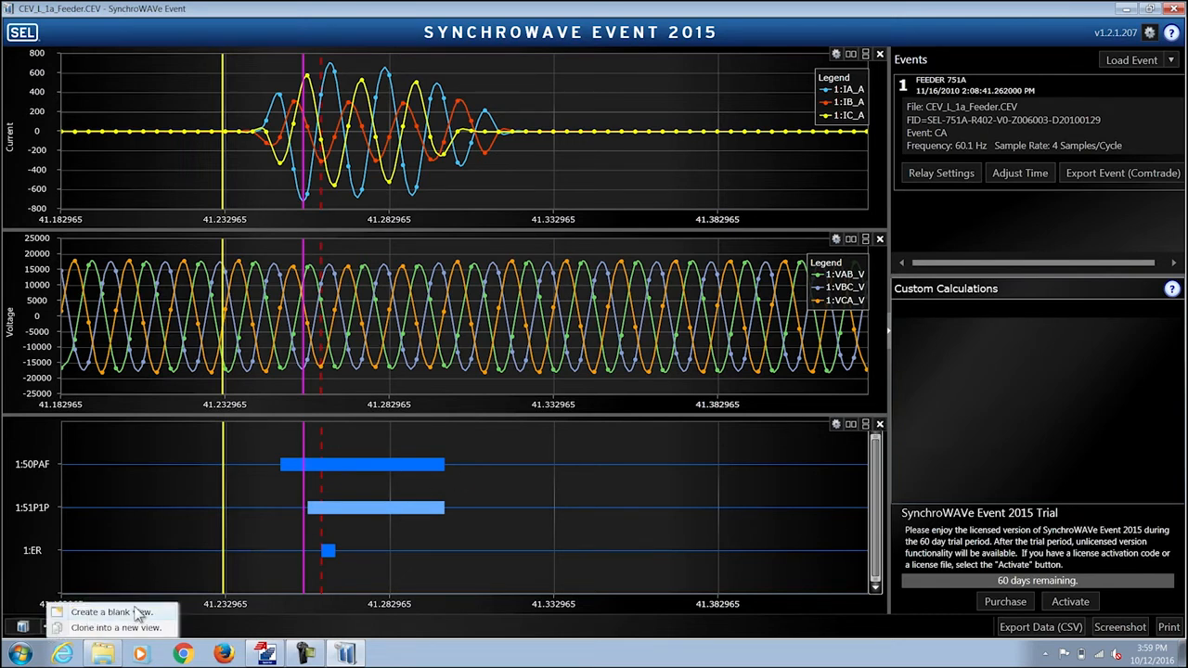
left_click(111, 612)
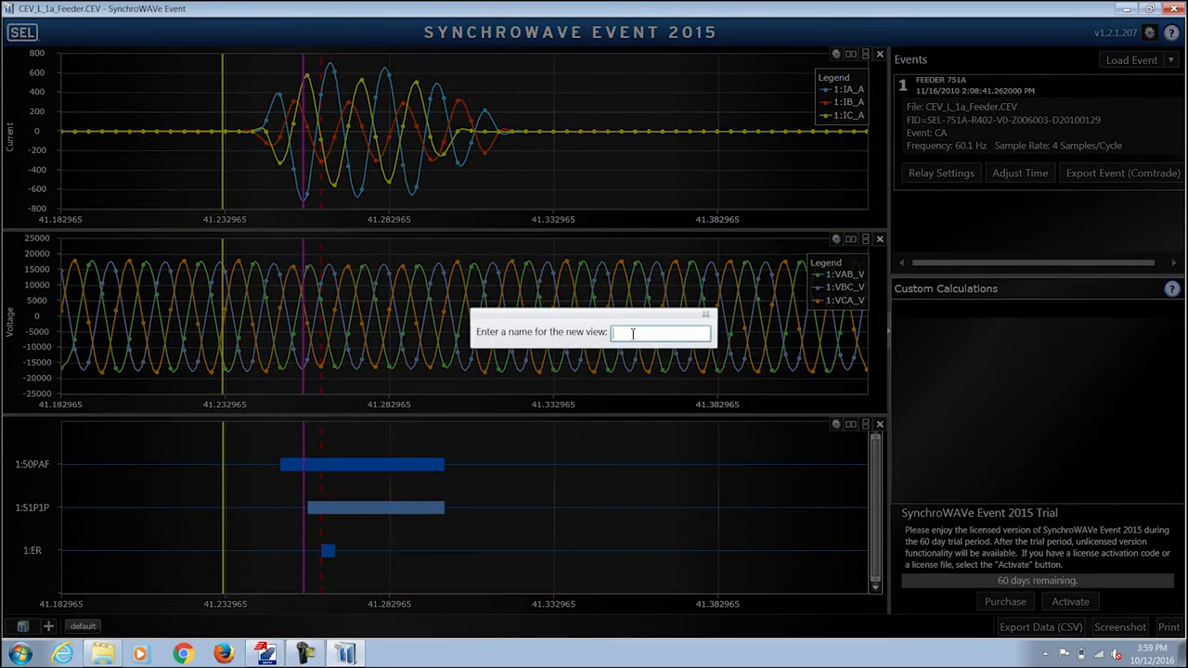
type("Custom")
key("Return")
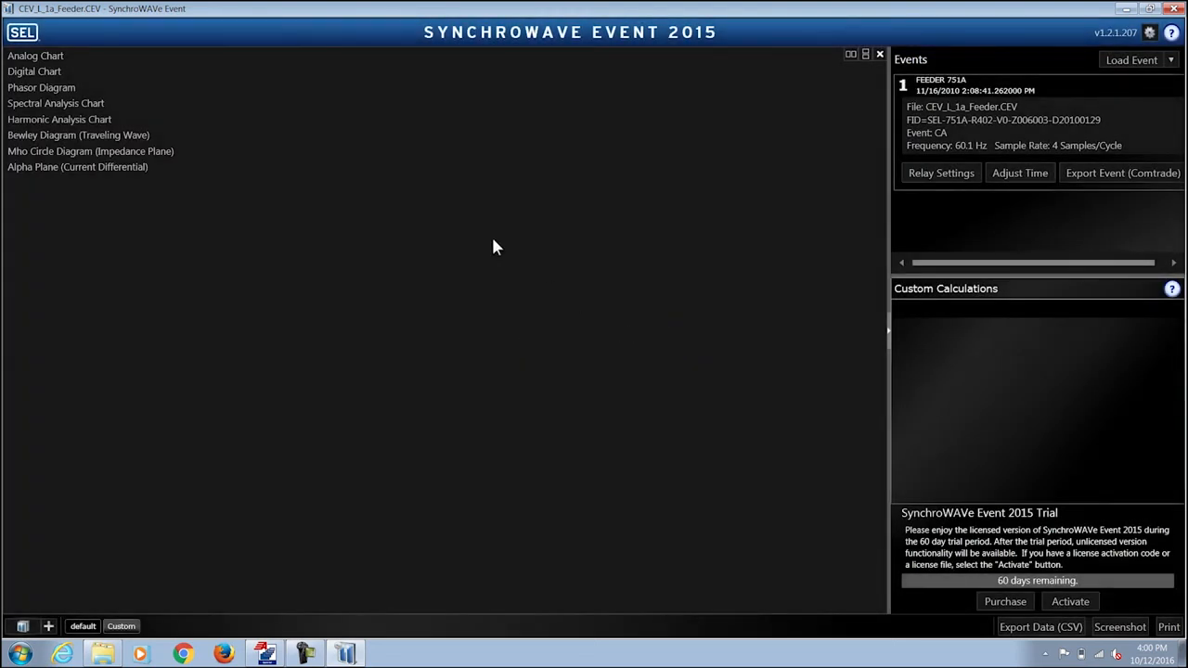
left_click(131, 53)
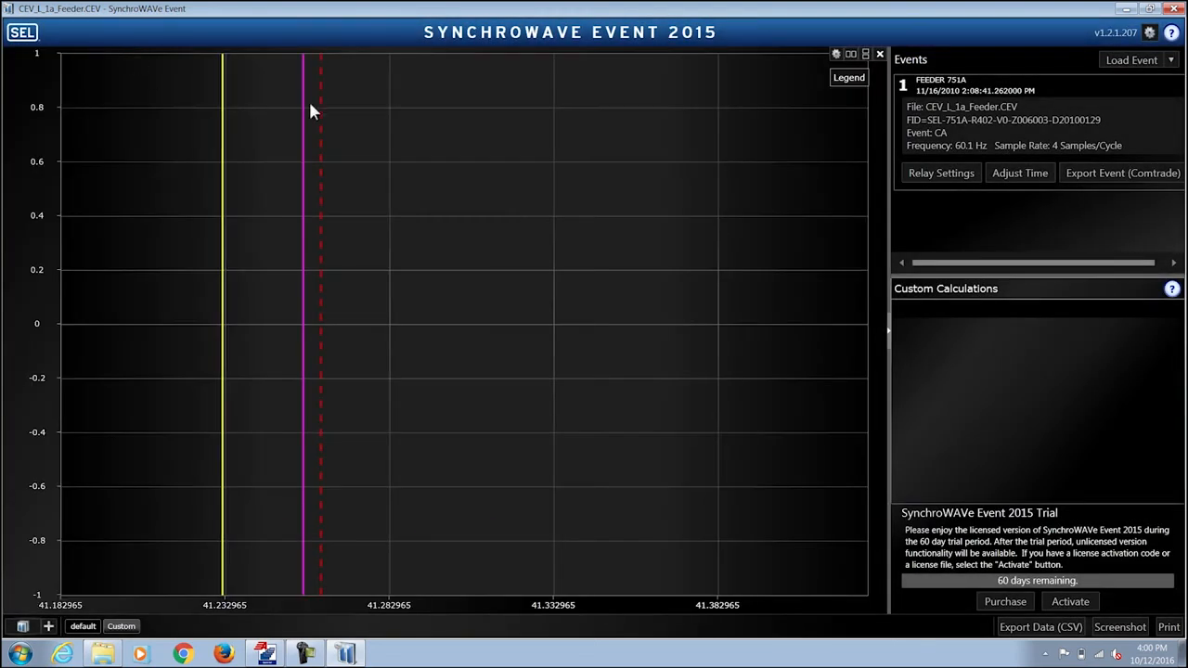
left_click(851, 53)
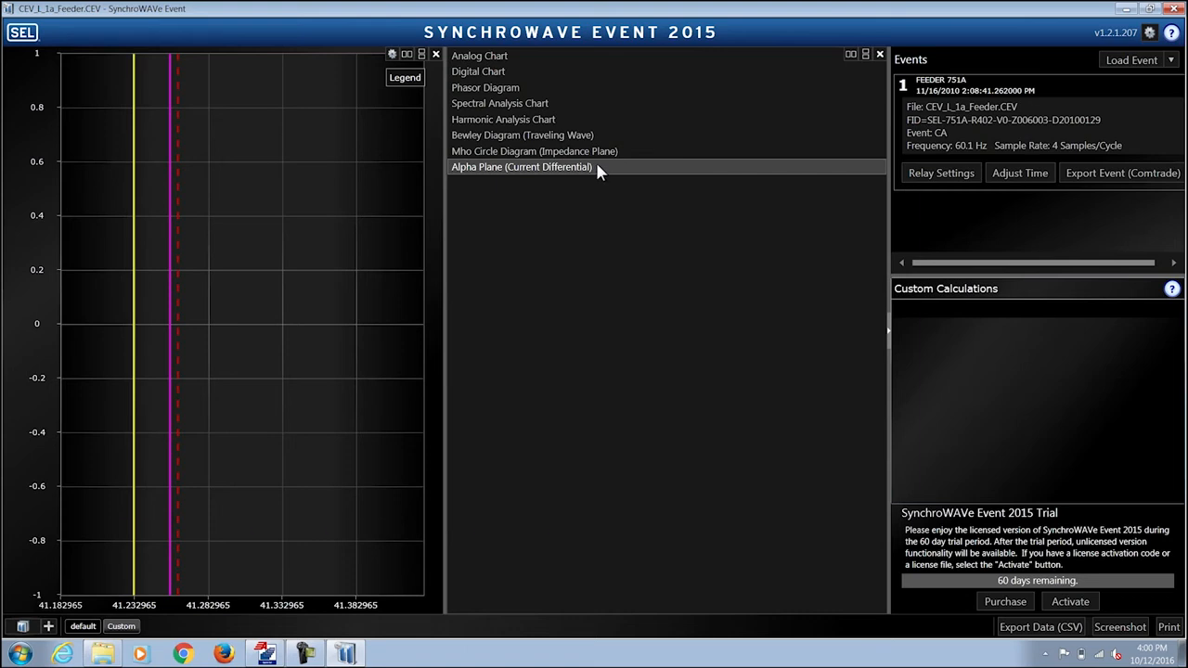
- Add a phasor diagram to the new pane showing the IA, IB and IC phasors
left_click(545, 87)
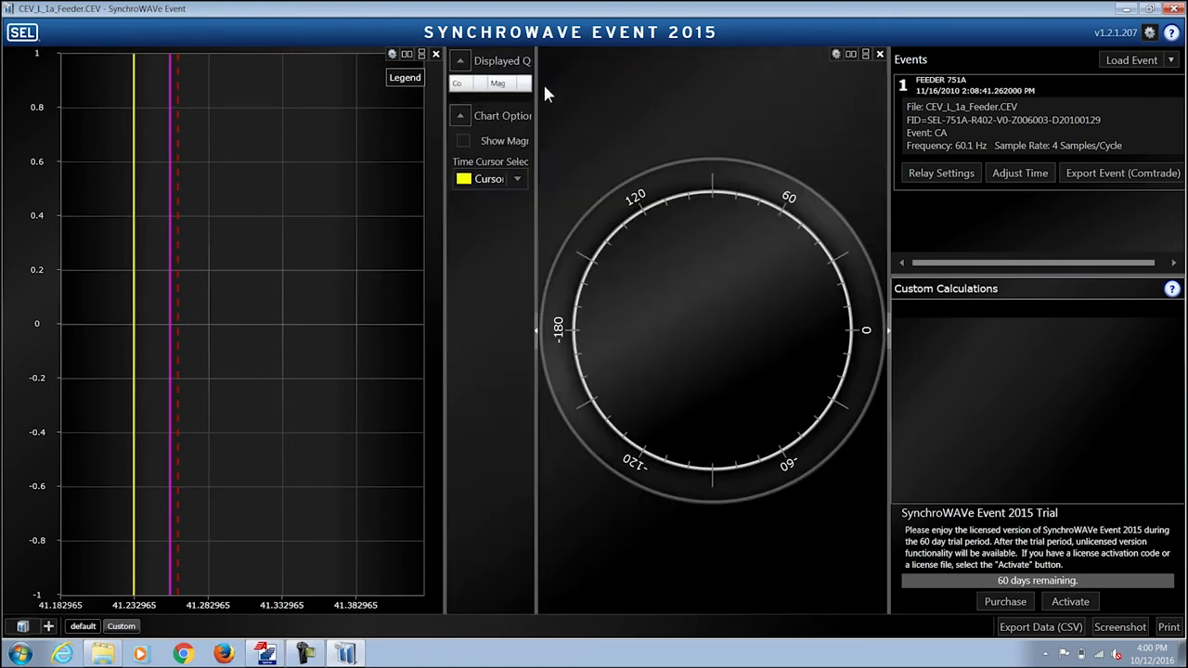
left_click(836, 54)
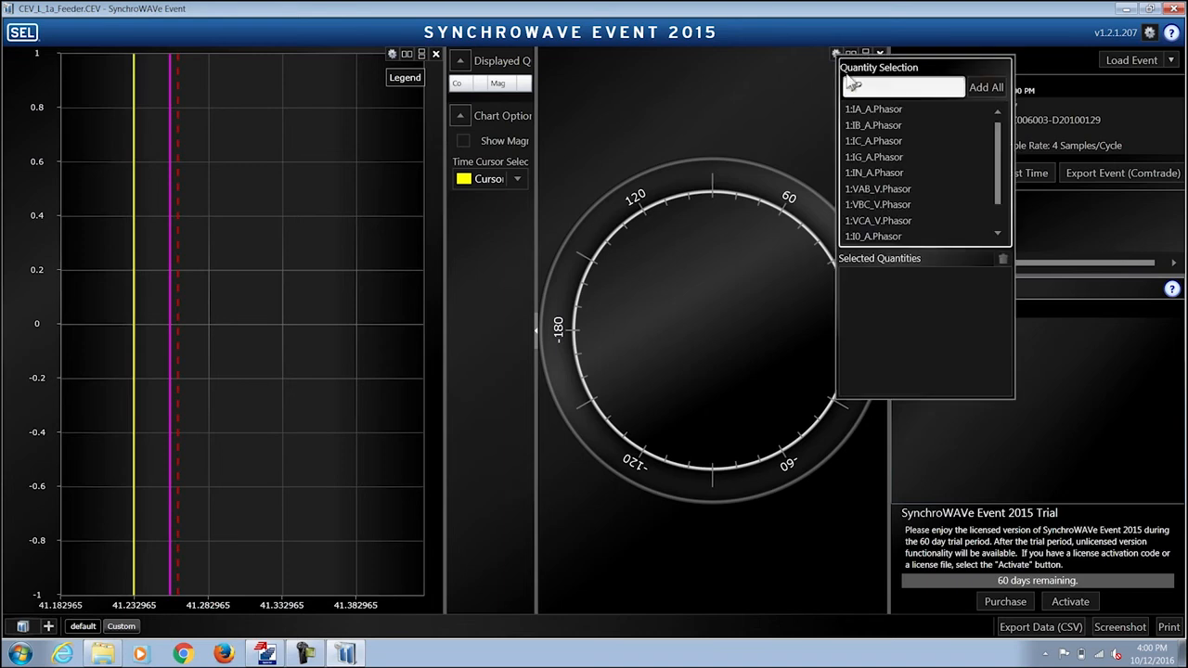
left_click(902, 109)
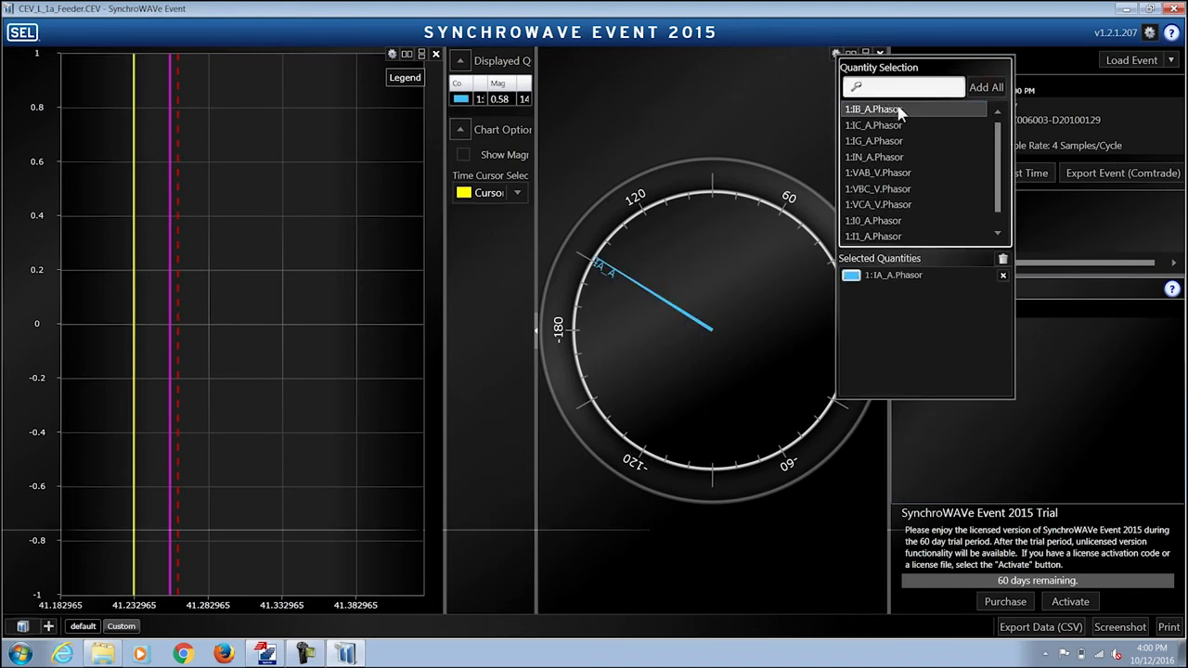
left_click(902, 108)
left_click(902, 108)
- Resize the phasor and analog panels, move the time cursor later, then return to the default layout
left_click_drag(534, 127, 633, 141)
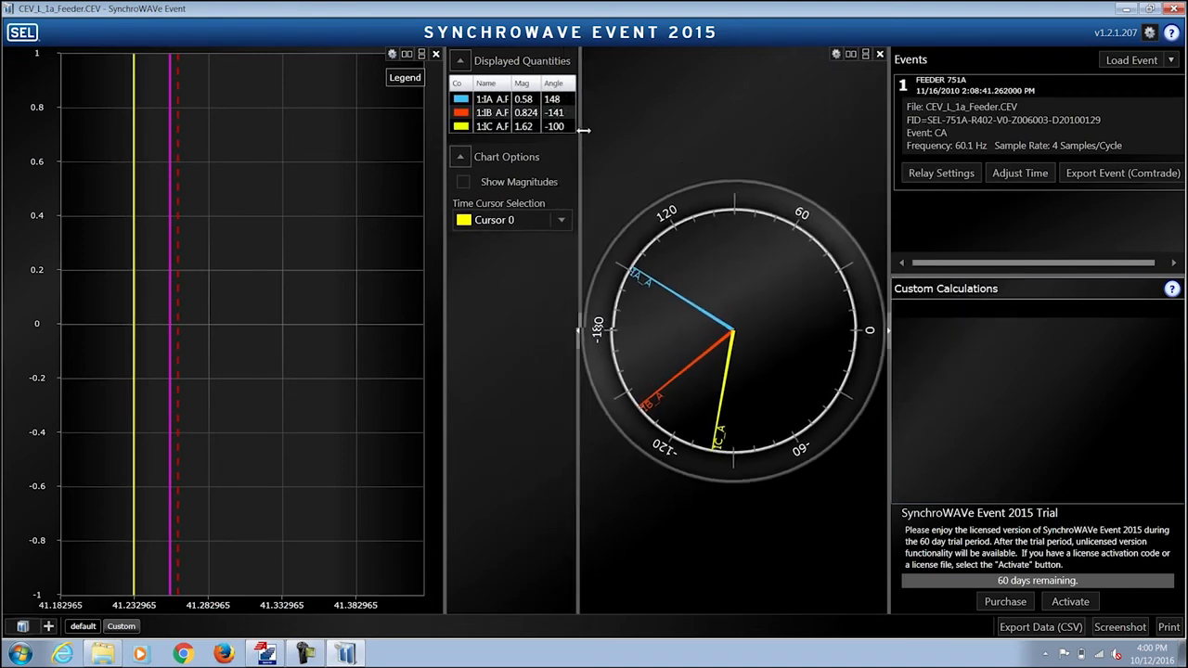
left_click_drag(442, 164, 393, 165)
mouse_move(121, 181)
left_click_drag(122, 181, 212, 198)
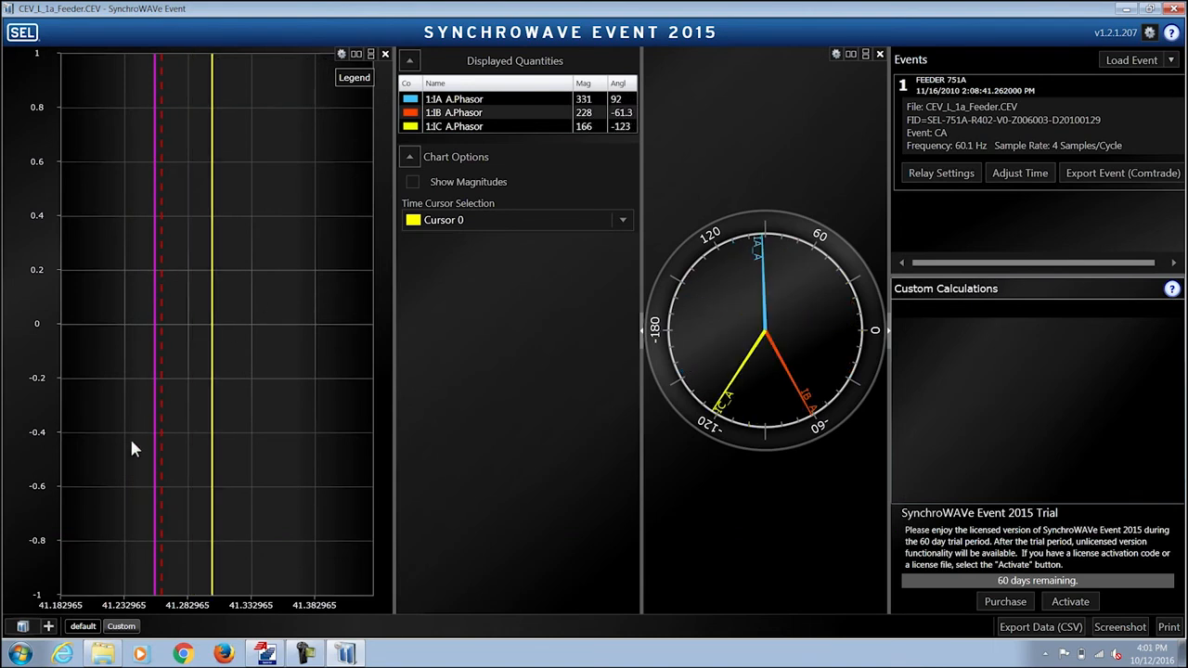
left_click(83, 627)
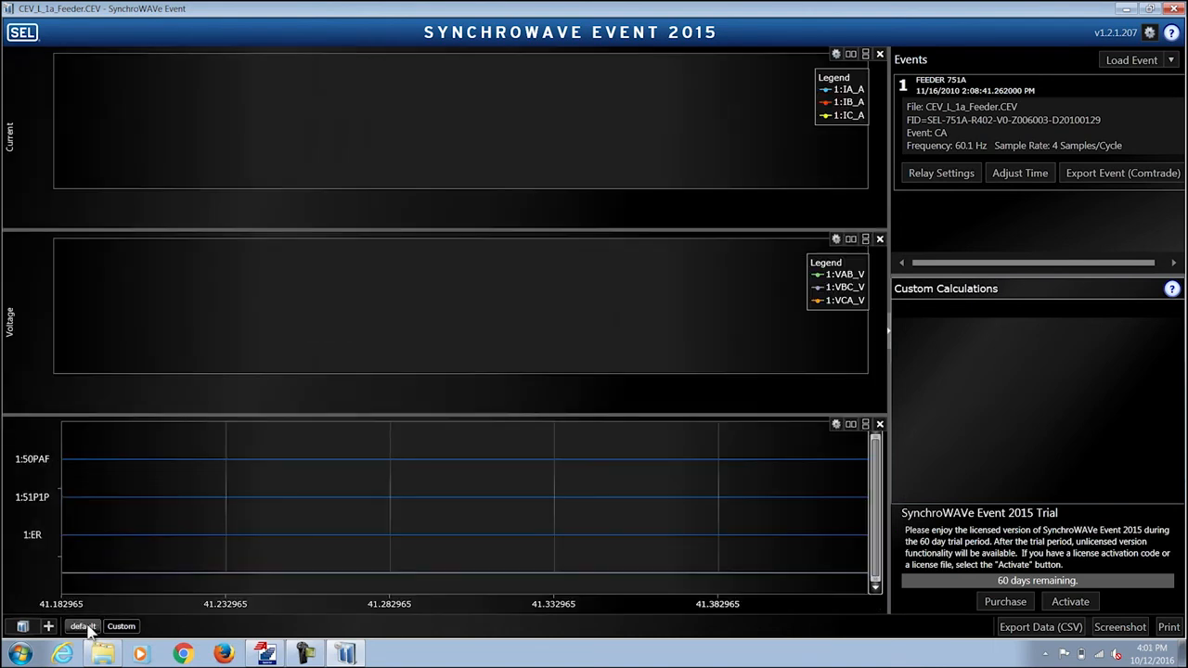
left_click(942, 173)
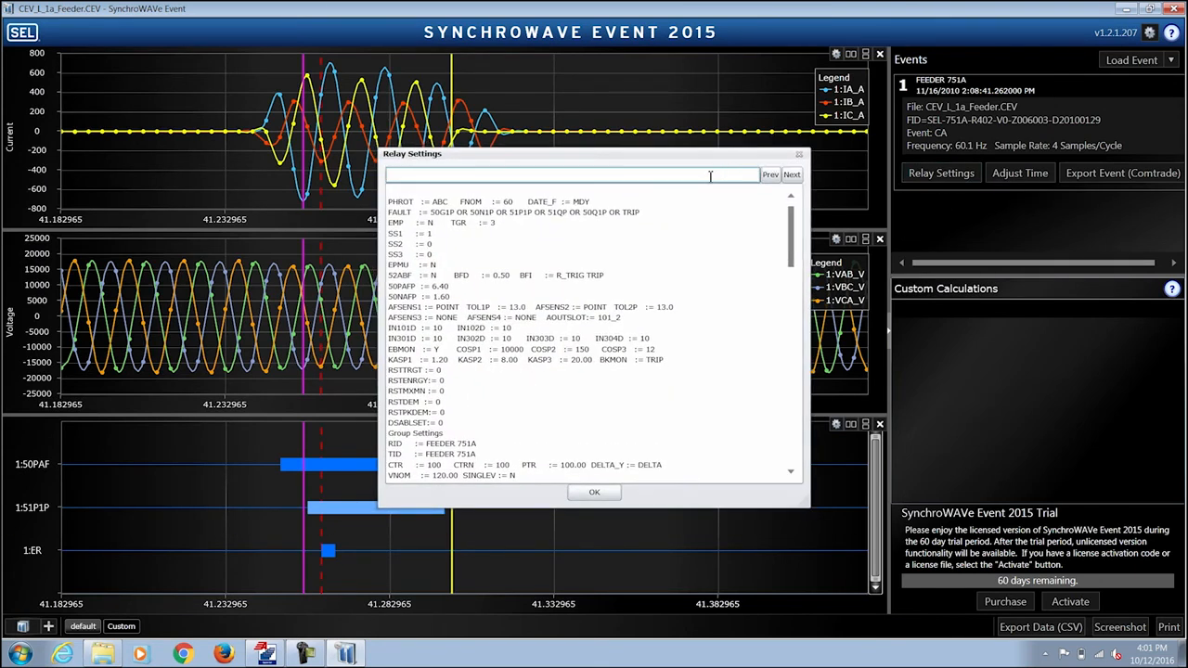
type("50p1p")
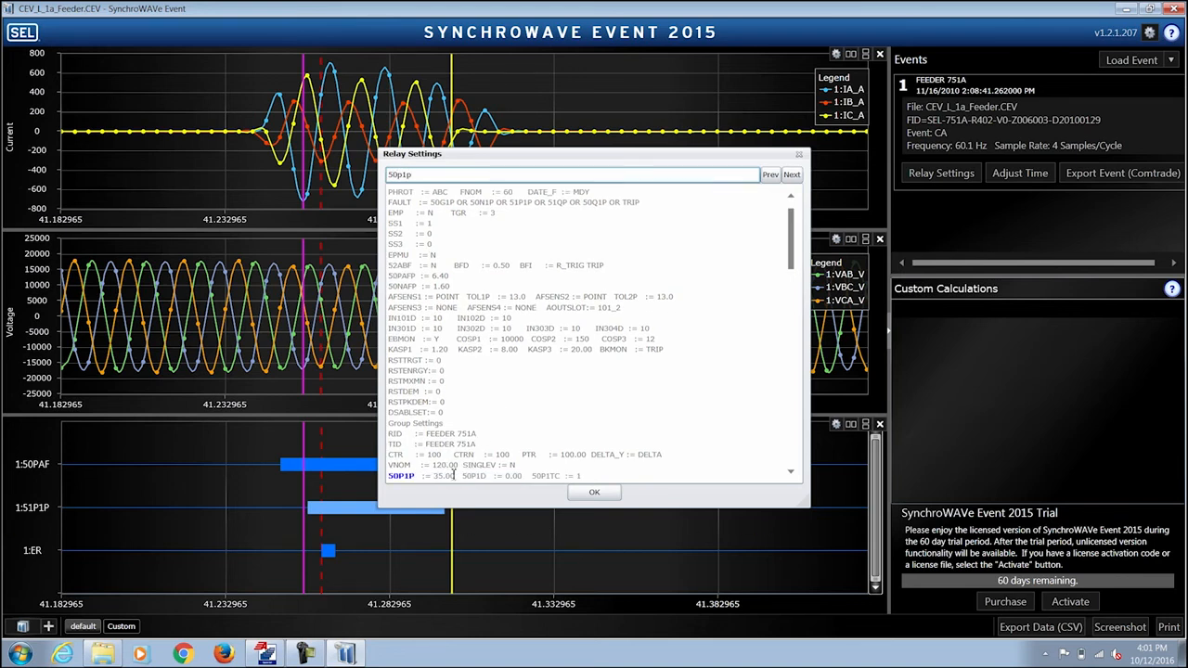
left_click(594, 492)
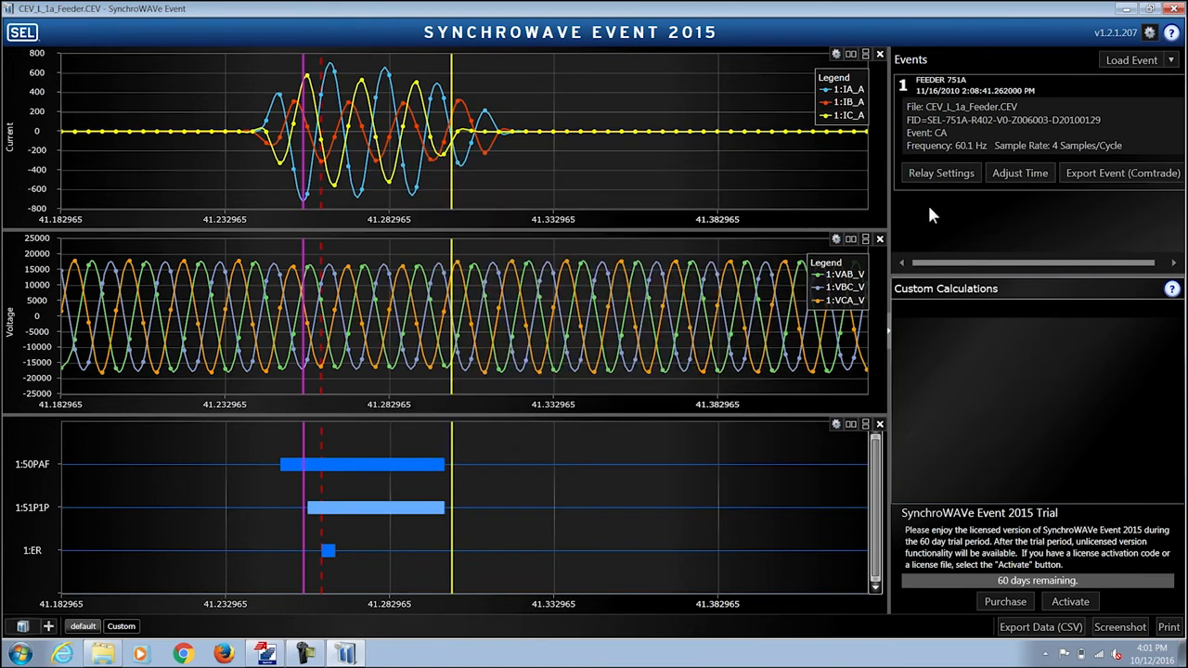
left_click(836, 425)
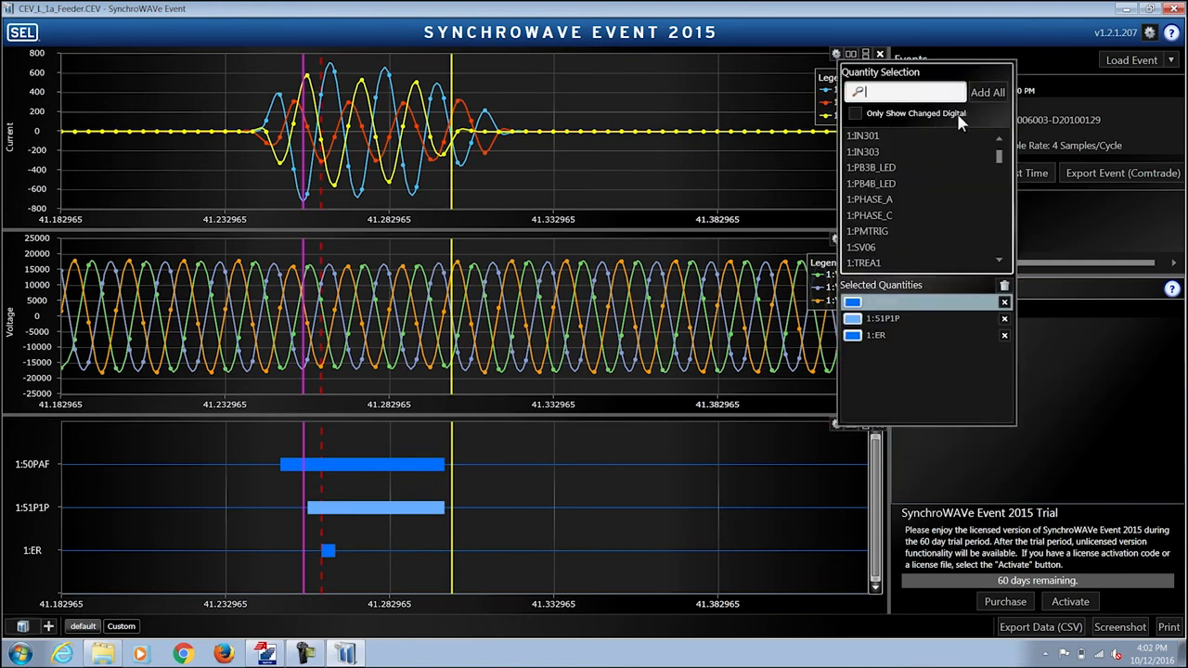
- List only changed digital signals in the digital chart picker, then start the COMTRADE export
left_click(855, 112)
scroll(993, 160, "up", 3)
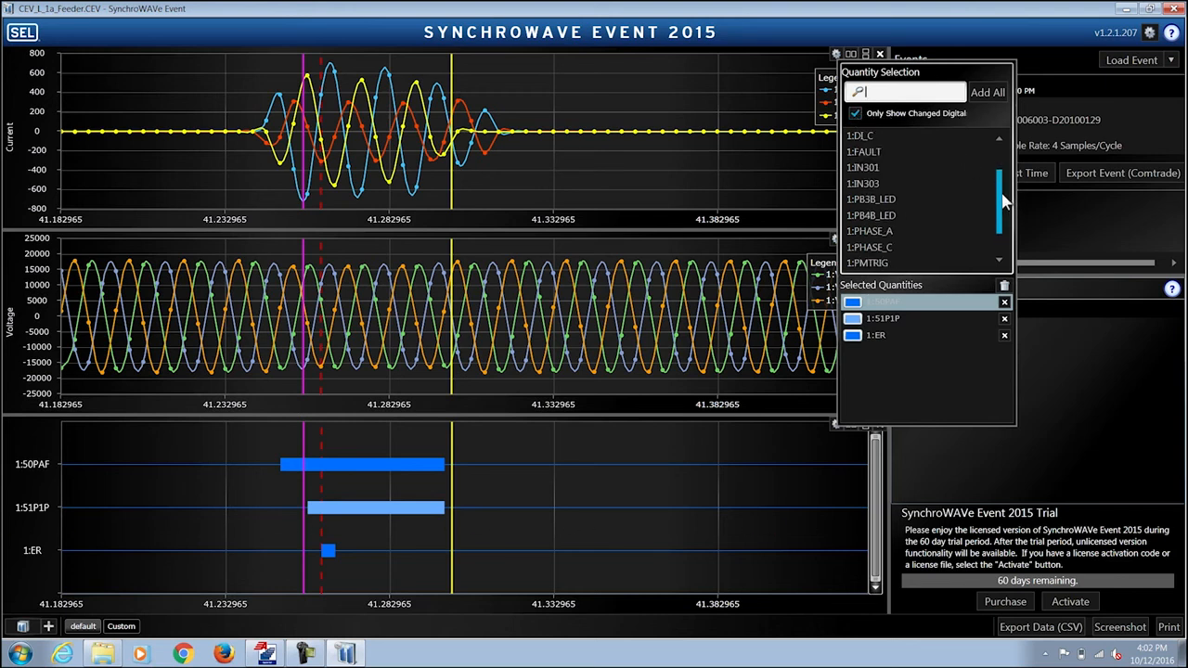
scroll(995, 184, "down", 3)
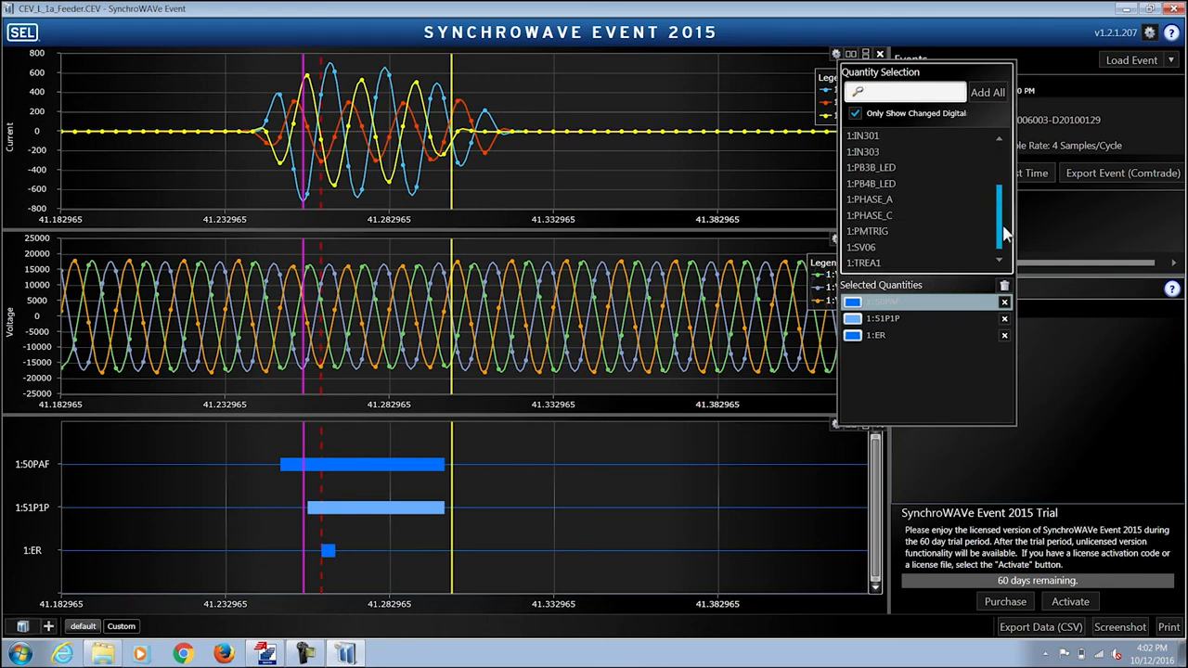
scroll(997, 198, "up", 3)
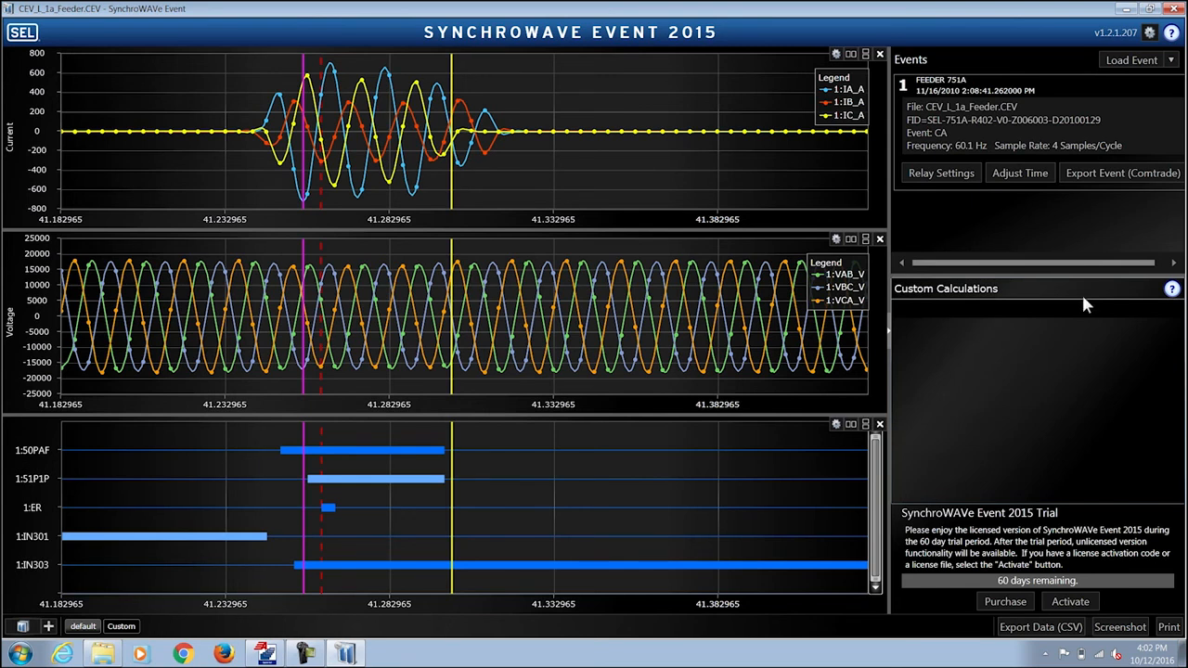
left_click(1125, 177)
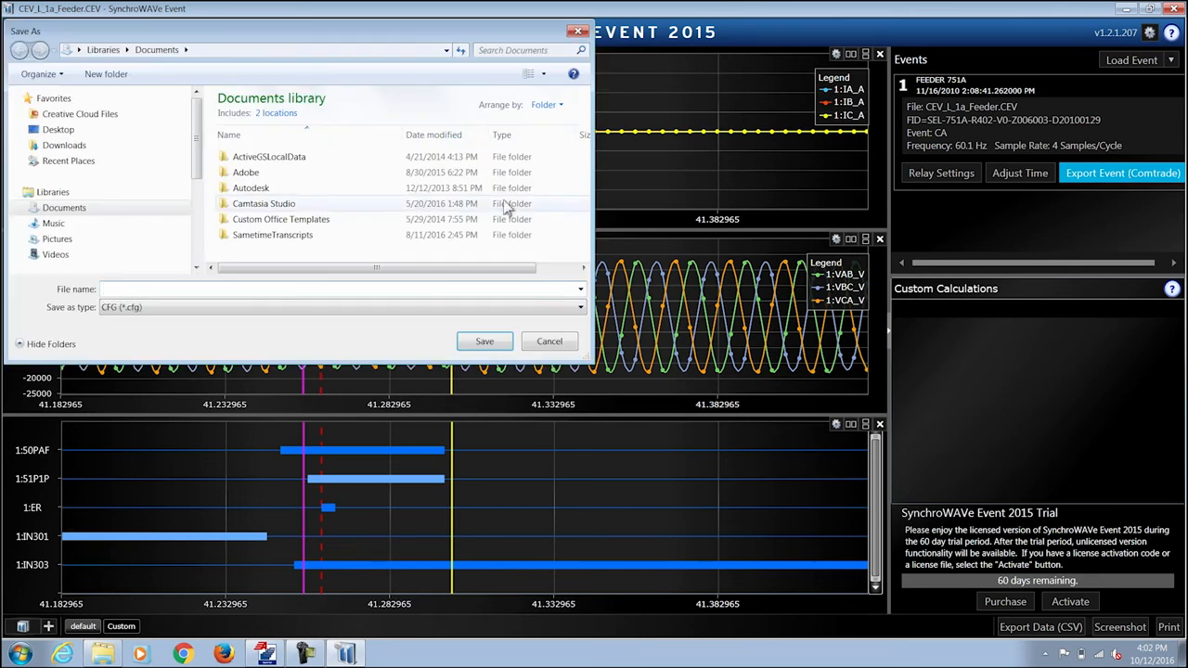